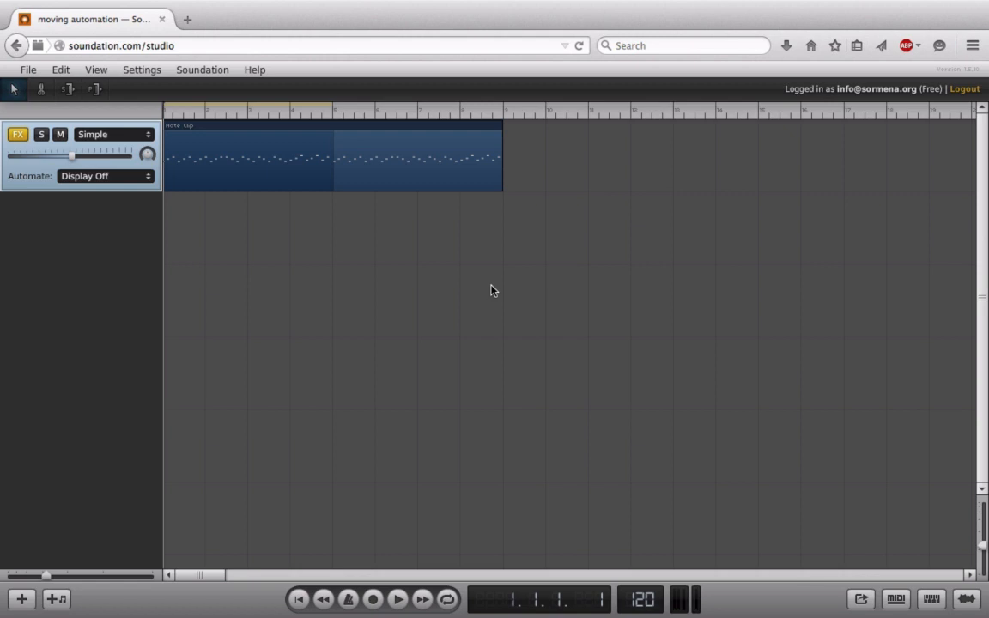
Play the note clip from the start, stop playback past its end, and display the track's Delay: Wet automation
key(space)
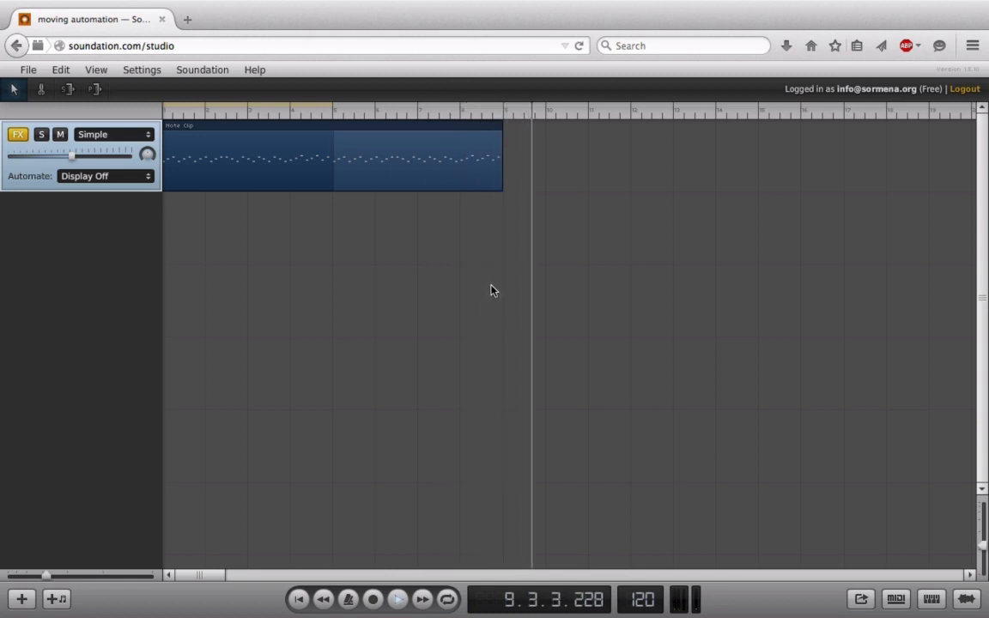
key(space)
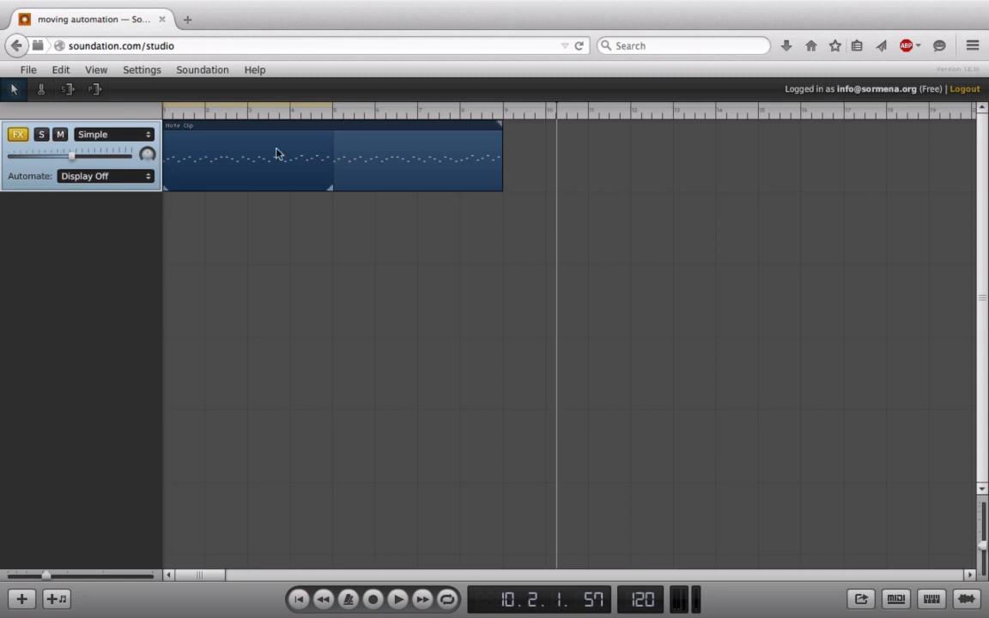
click(115, 177)
scroll(128, 509, down, 5)
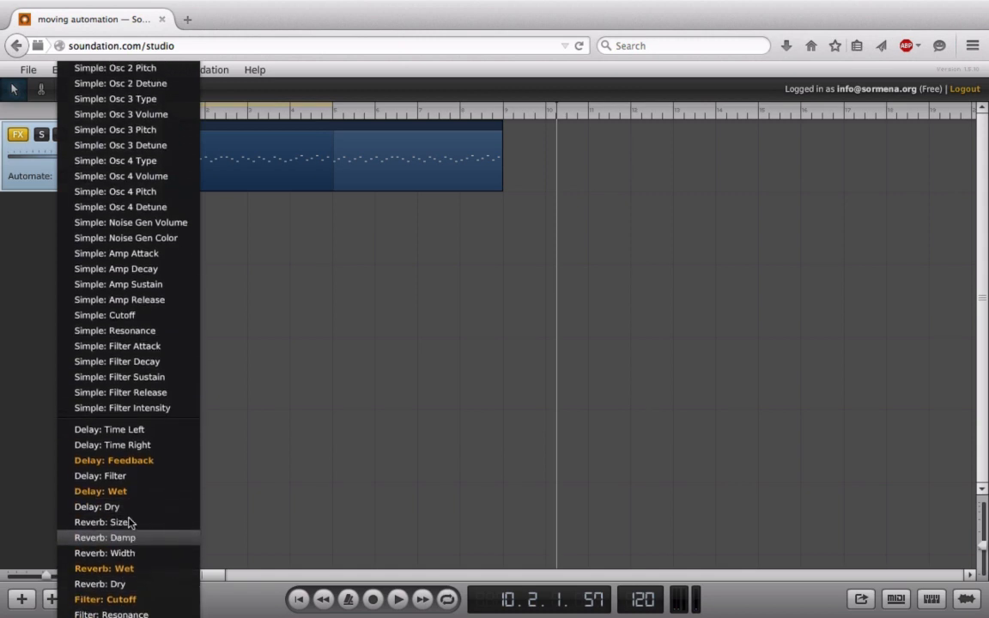
click(124, 500)
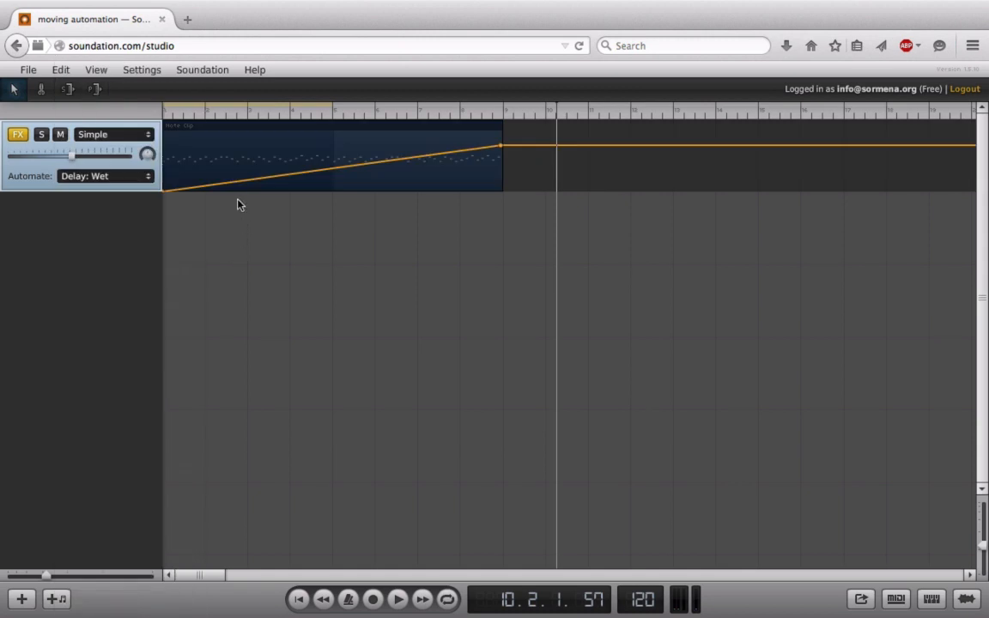
Look through the track's list of automatable parameters and switch the automation display off
click(107, 134)
click(63, 149)
click(72, 179)
scroll(120, 515, down, 5)
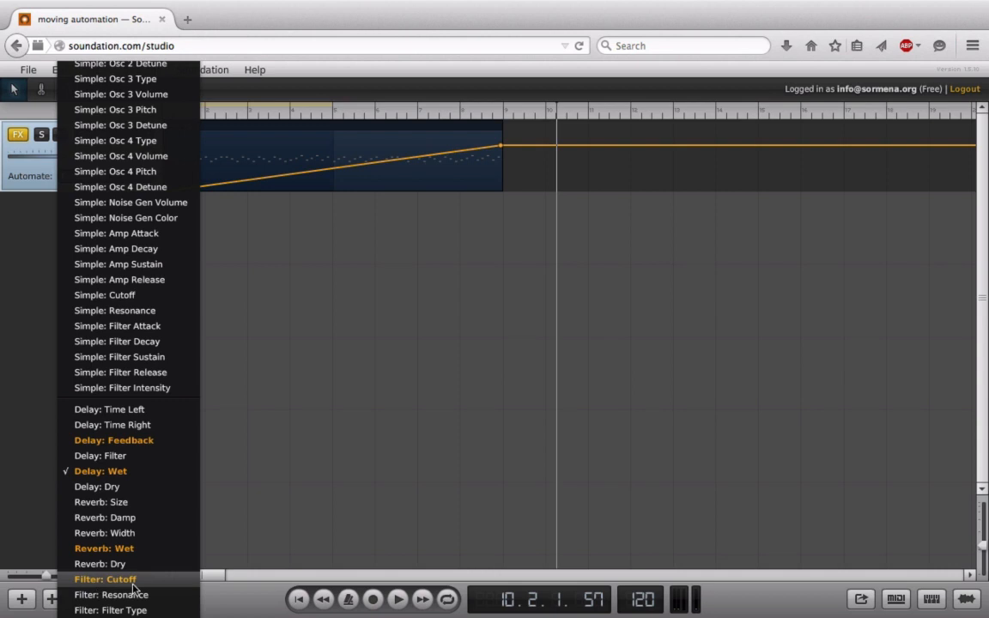
scroll(129, 507, up, 3)
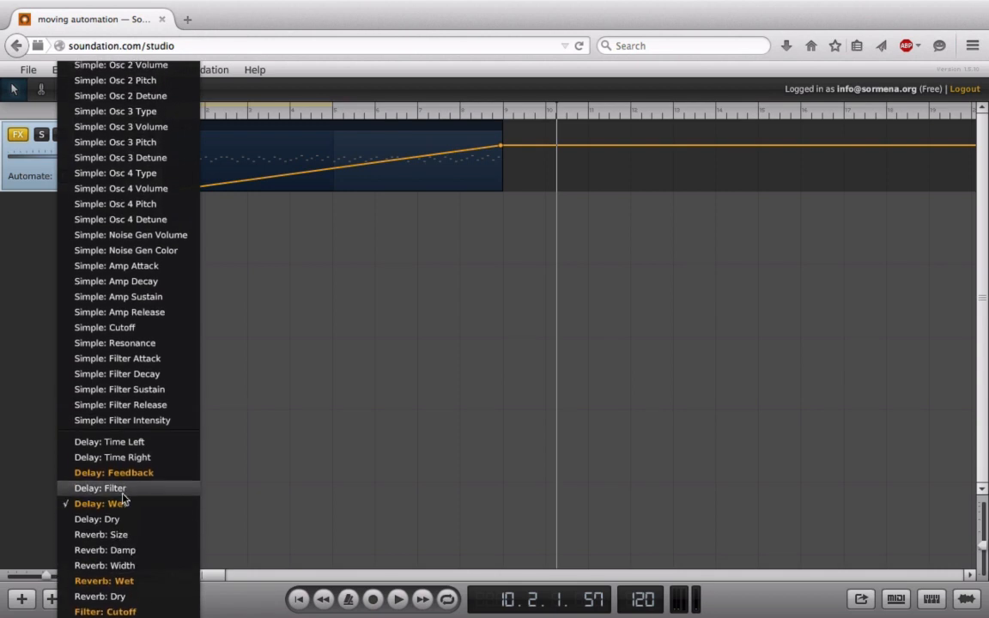
click(270, 439)
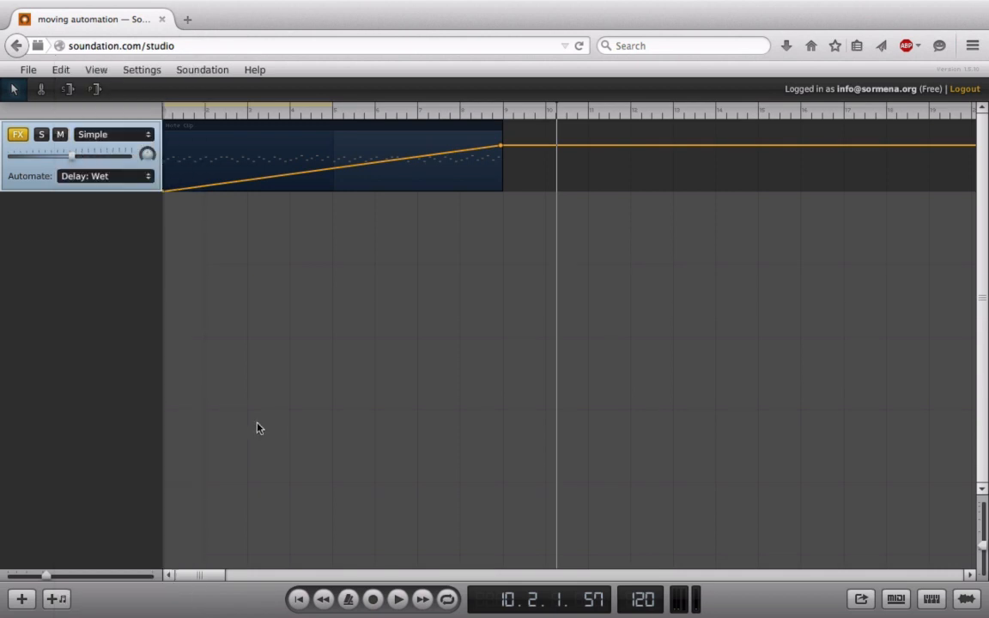
click(108, 176)
scroll(97, 96, up, 2)
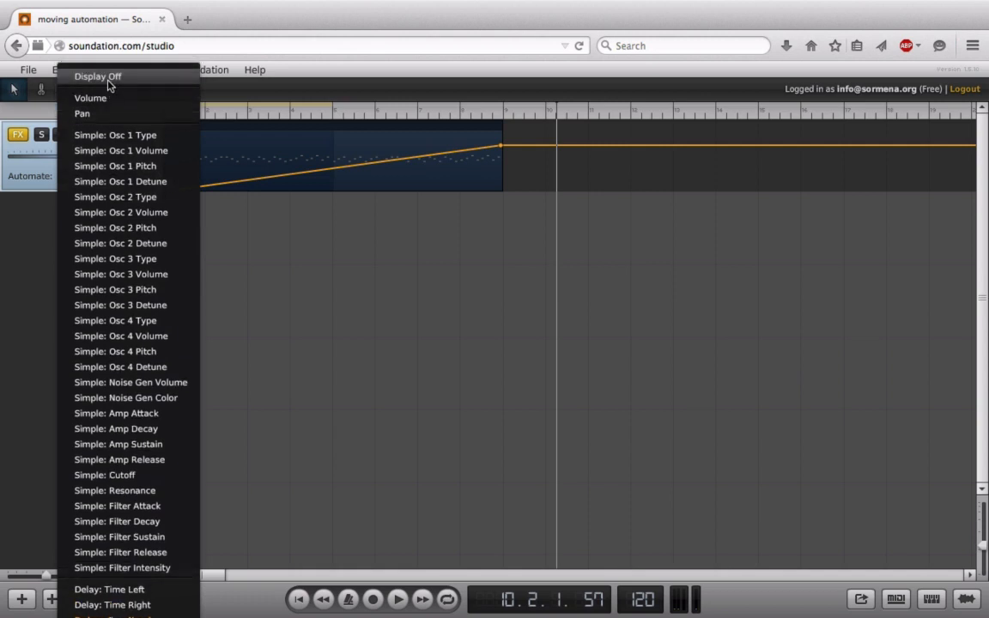
click(99, 75)
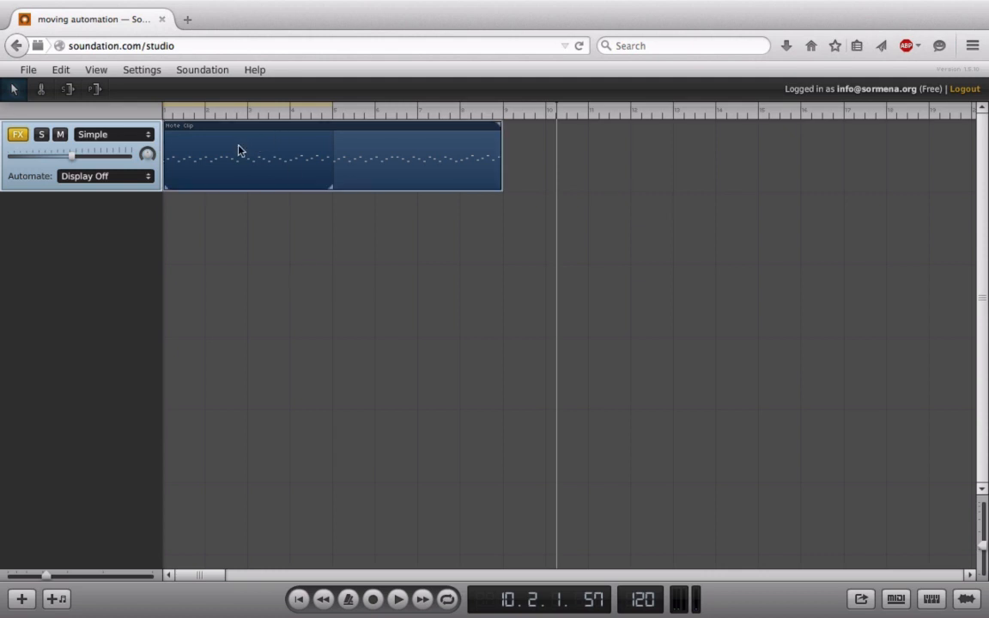
Move the note clip from bar 1 to bar 5 without moving its automation data
drag(238, 147, 409, 151)
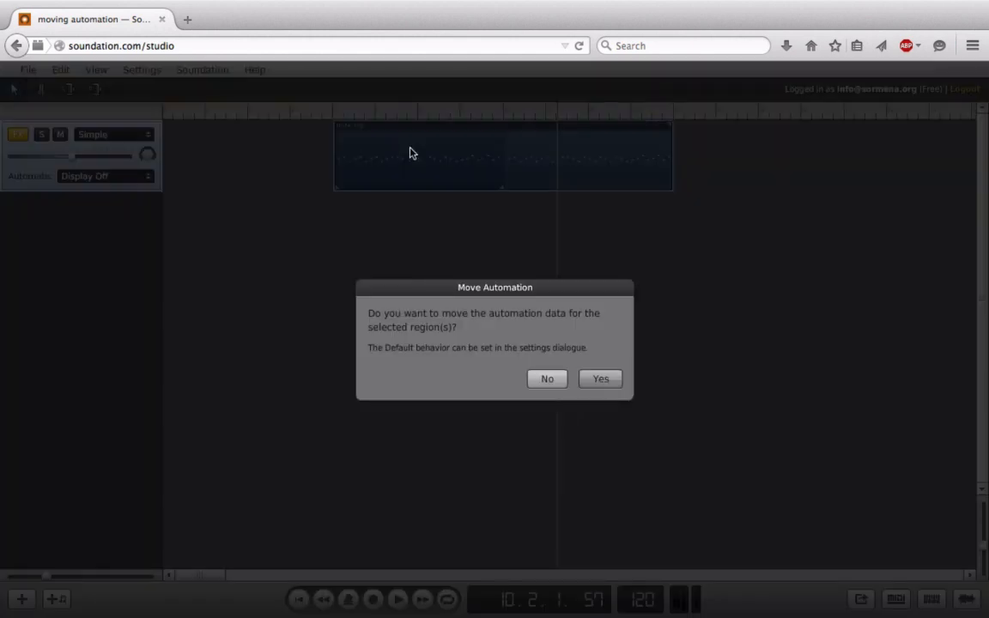
drag(439, 287, 387, 212)
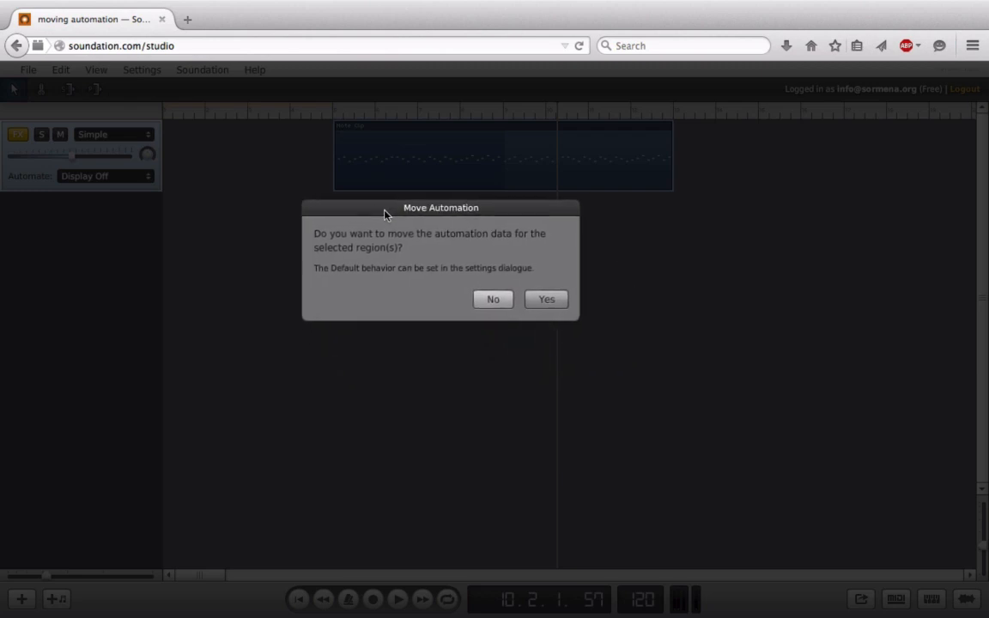
click(491, 298)
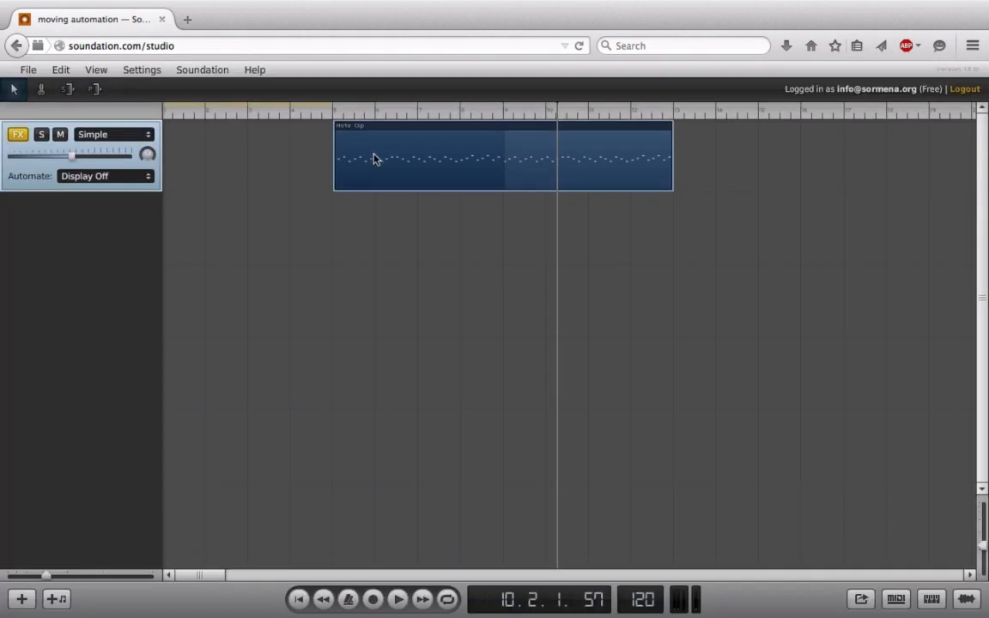
Play the song from just before bar 5 and display the track's Delay: Feedback automation
click(325, 115)
key(space)
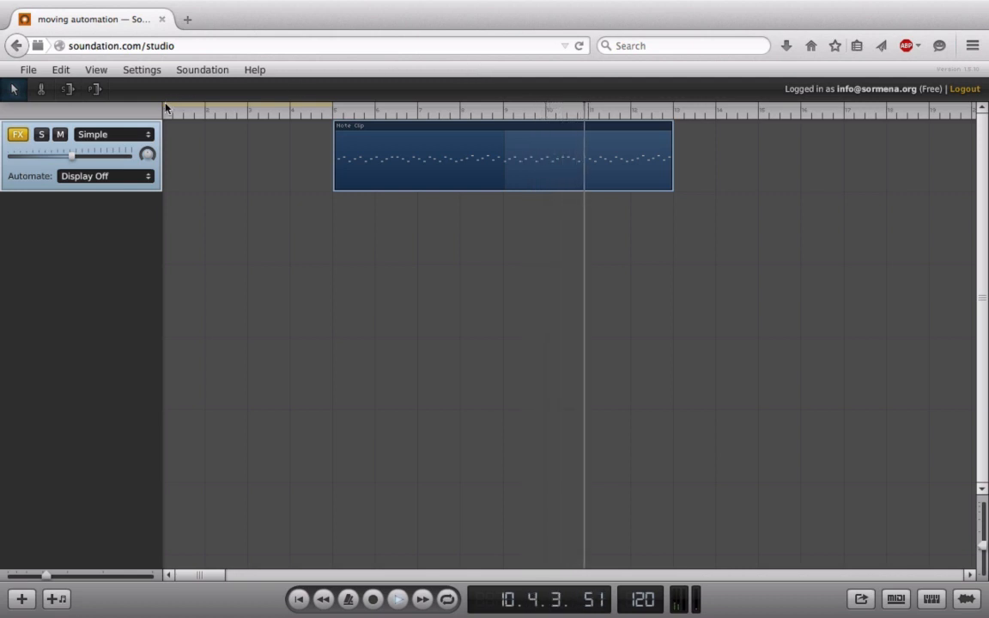
click(106, 176)
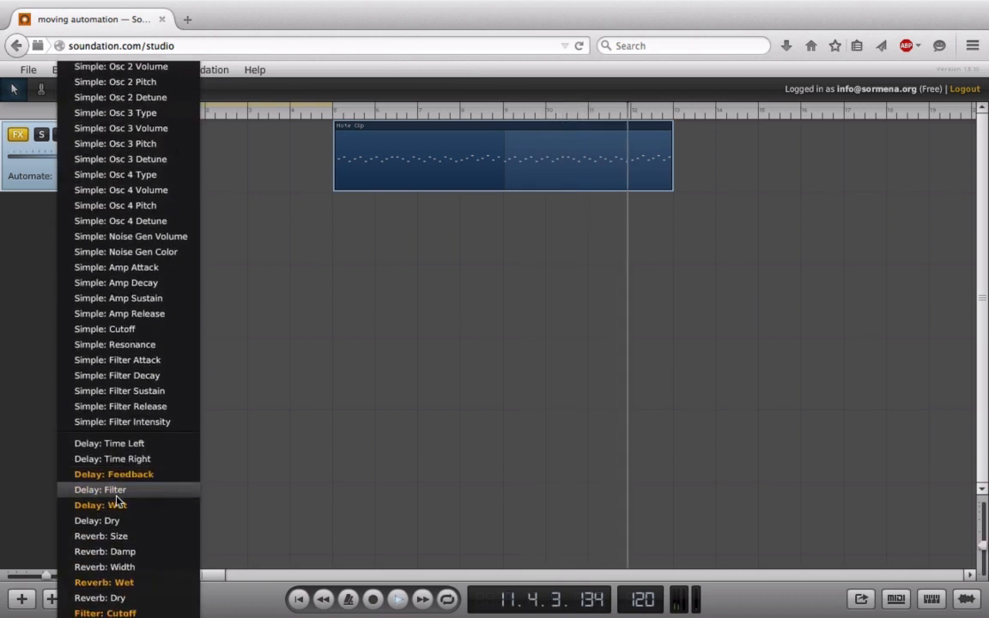
click(124, 481)
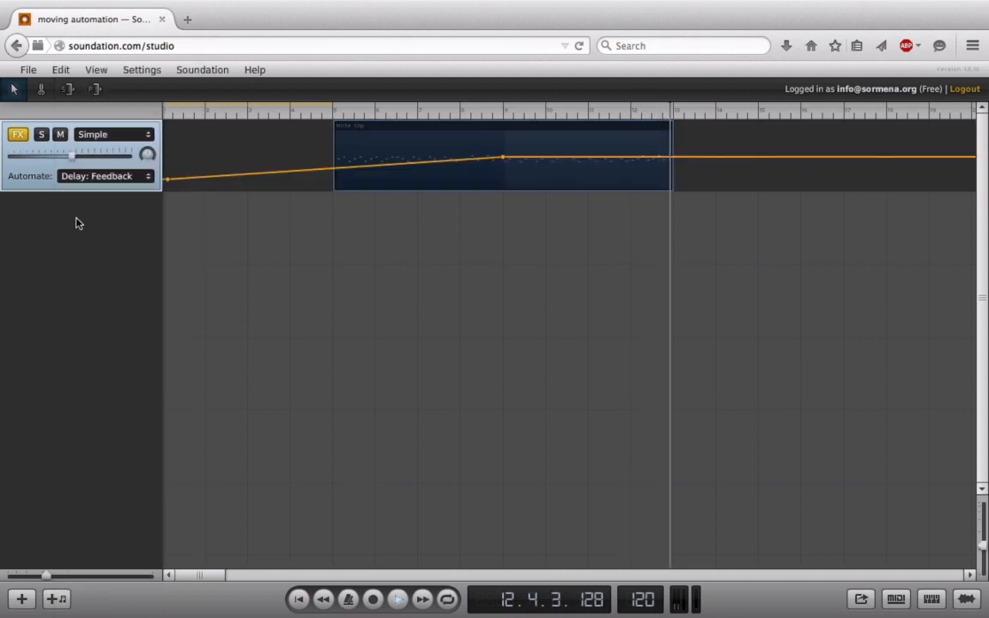
Add a high point to the Delay: Feedback curve between bars 4 and 5, and remove it again
click(90, 176)
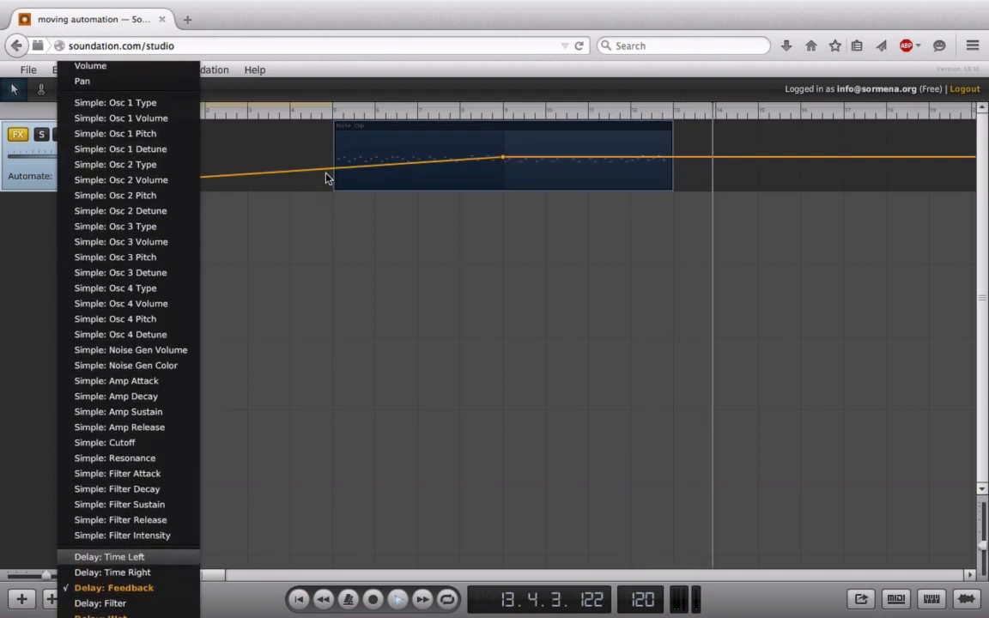
click(316, 183)
click(304, 129)
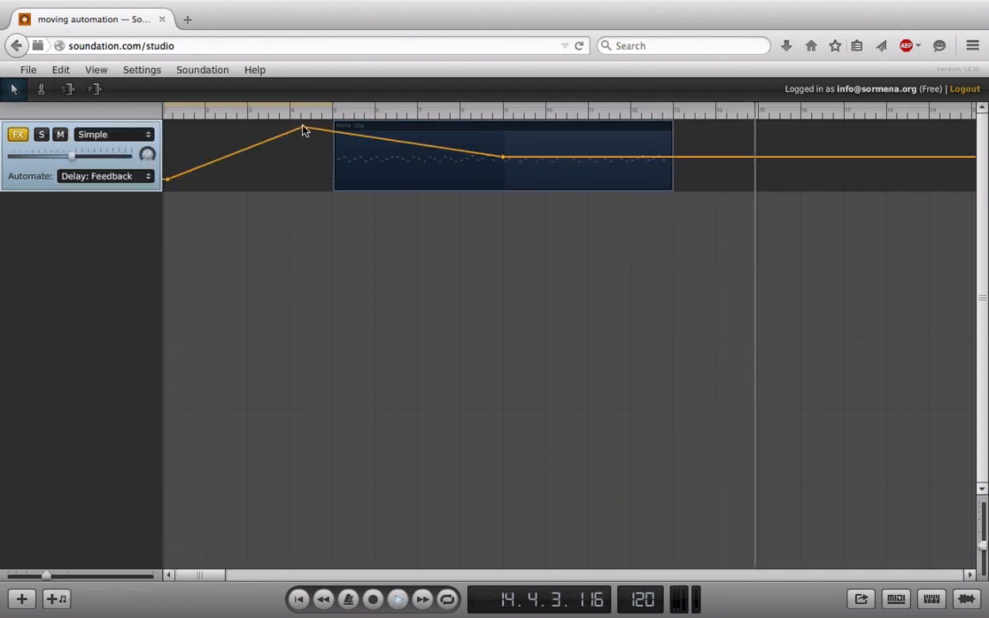
double_click(303, 129)
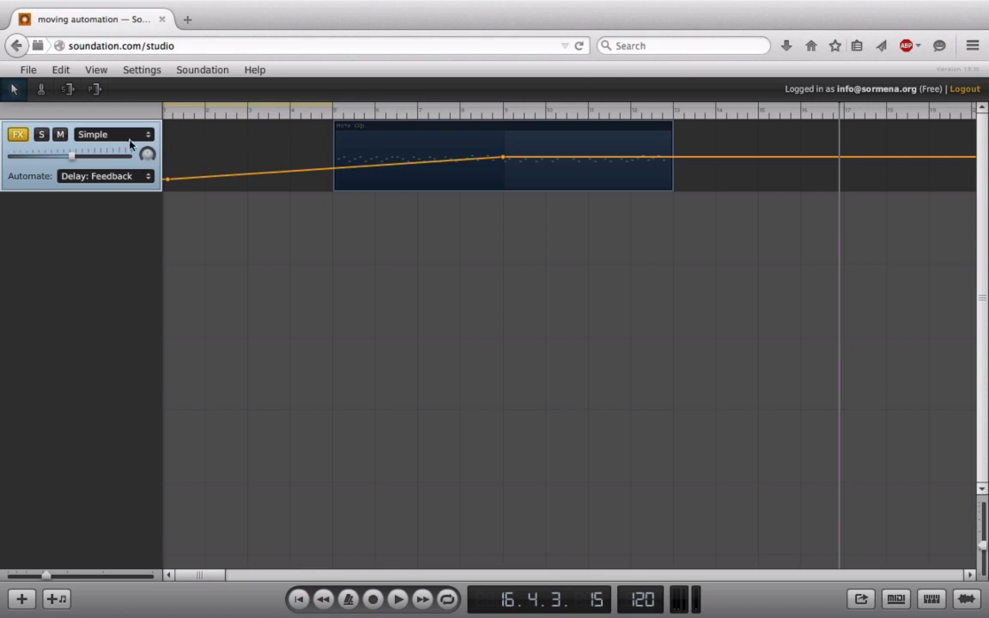
Switch the automation display off and move the note clip back to bar 1 without moving automation data
click(111, 177)
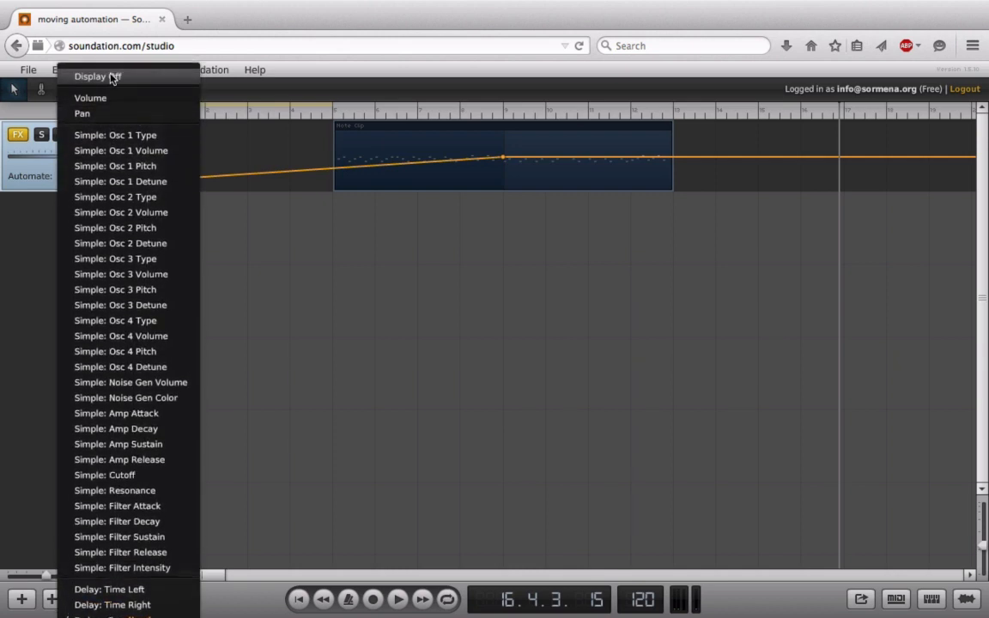
click(111, 78)
drag(382, 126, 199, 151)
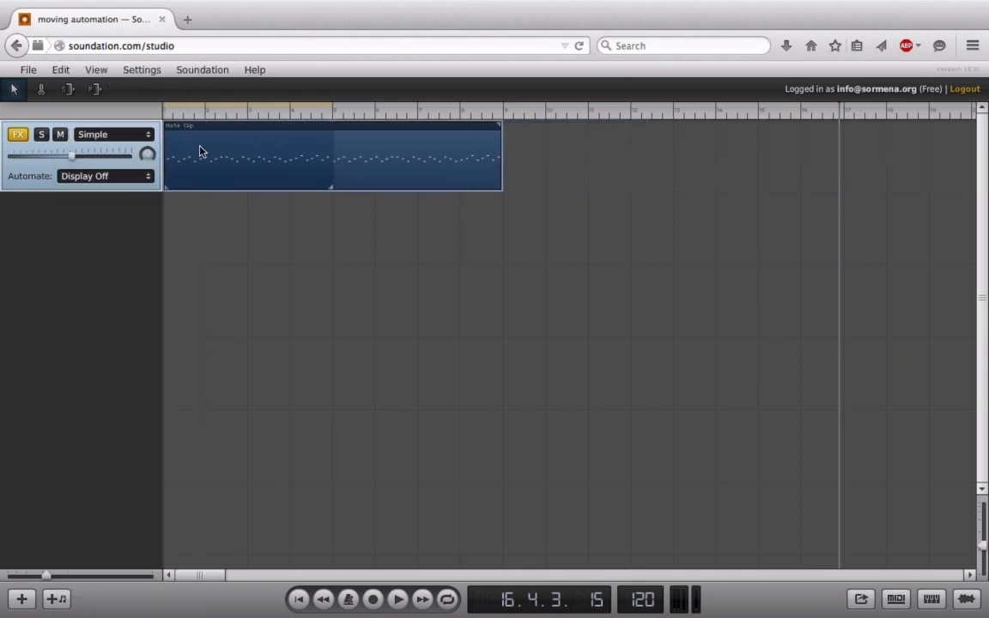
click(548, 377)
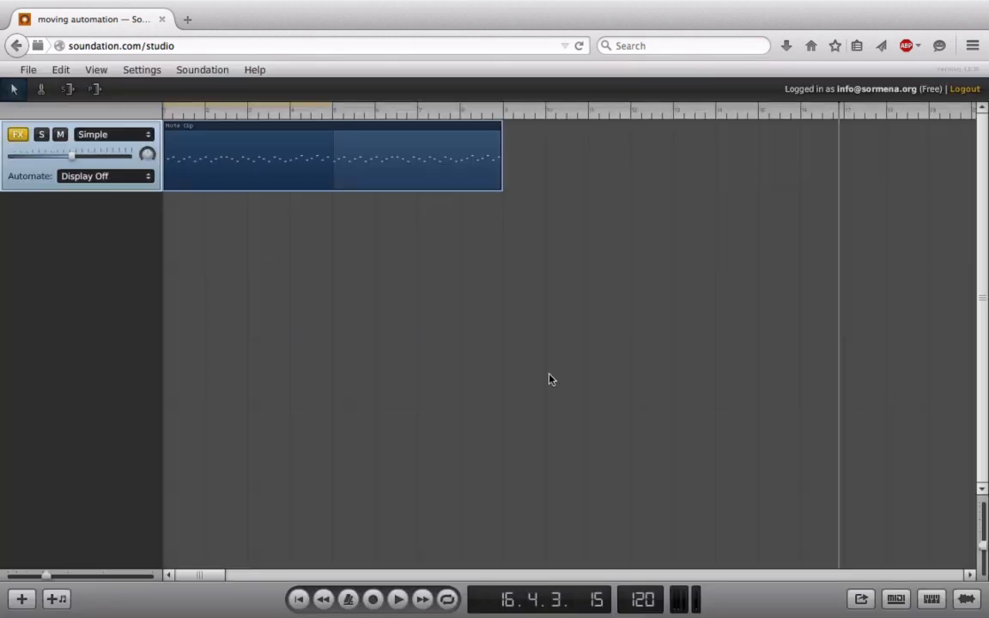
Move the note clip to bar 9 together with its automation data and play from there
drag(244, 174, 580, 159)
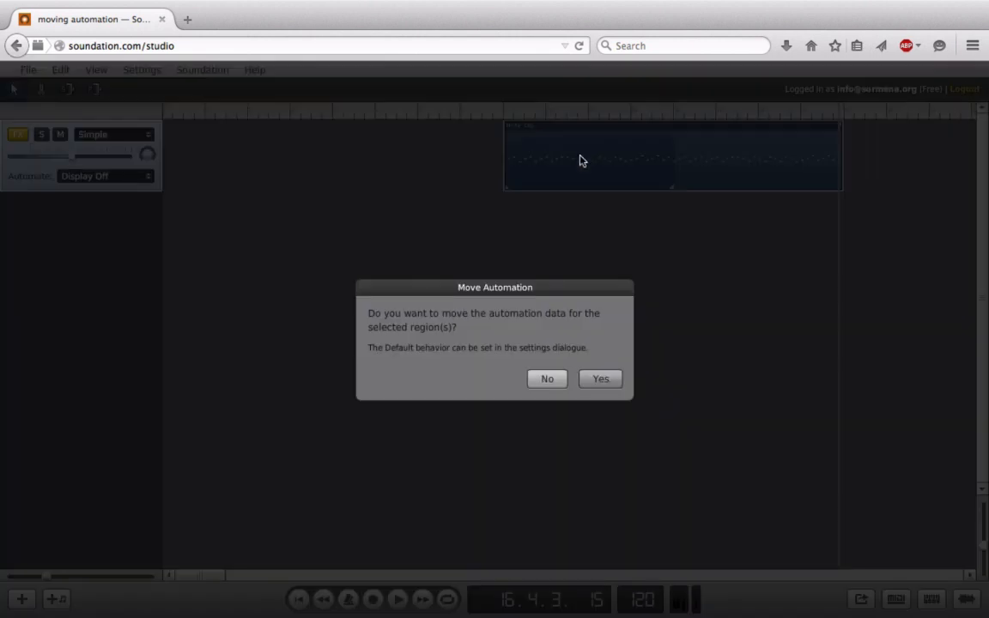
click(592, 381)
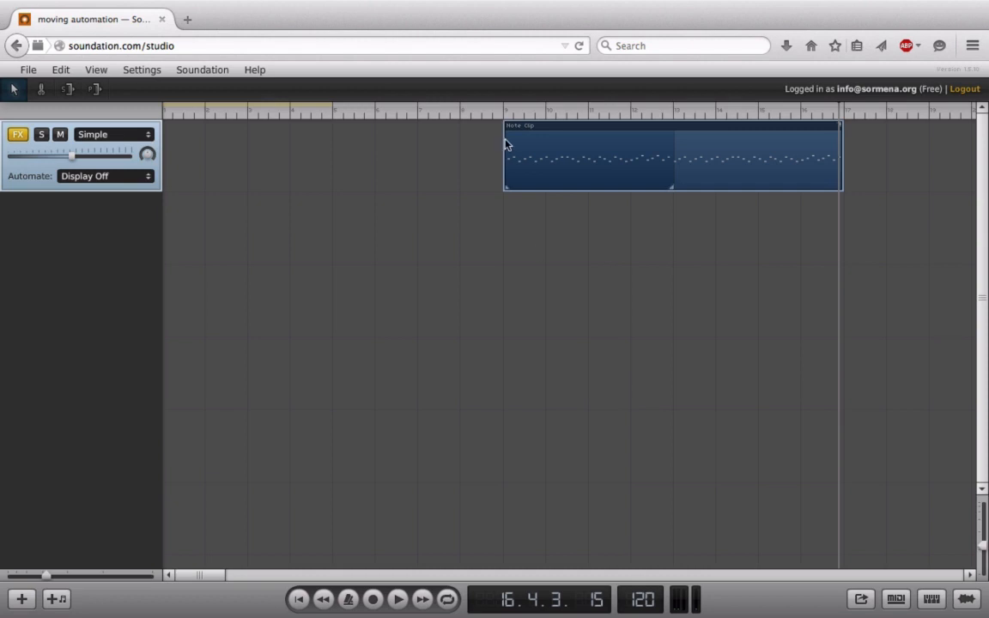
click(498, 113)
key(space)
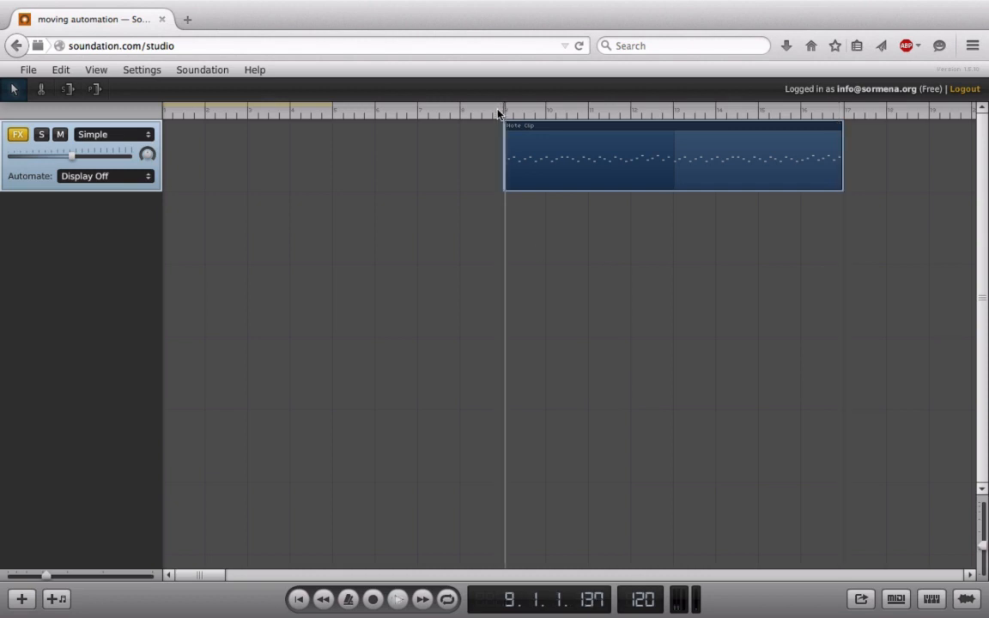
Check the Filter: Cutoff and Delay: Wet automation curves against the moved clip, and switch the automation display off
click(116, 178)
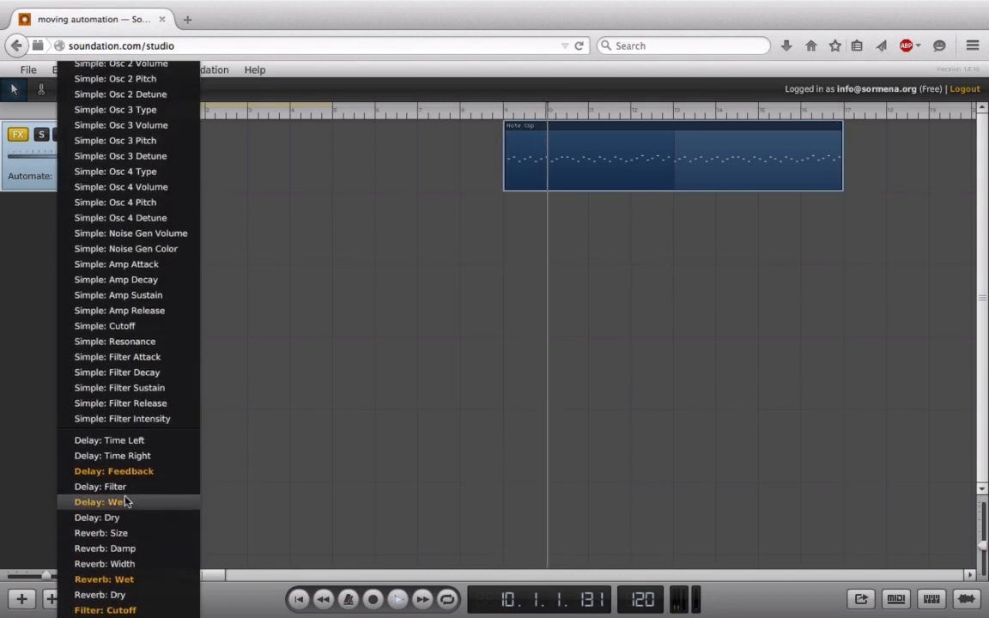
click(125, 580)
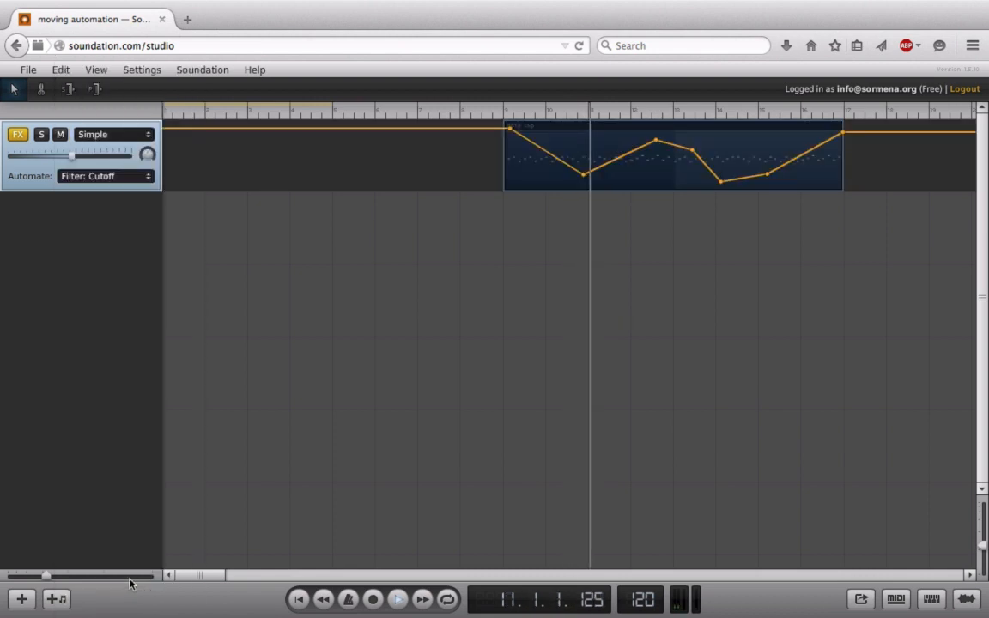
click(115, 178)
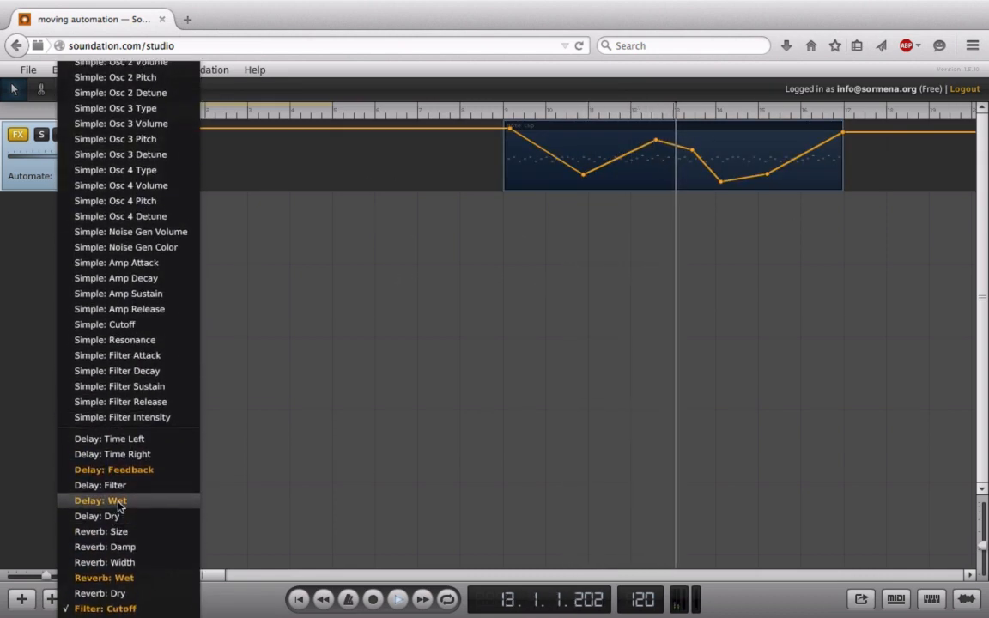
click(71, 502)
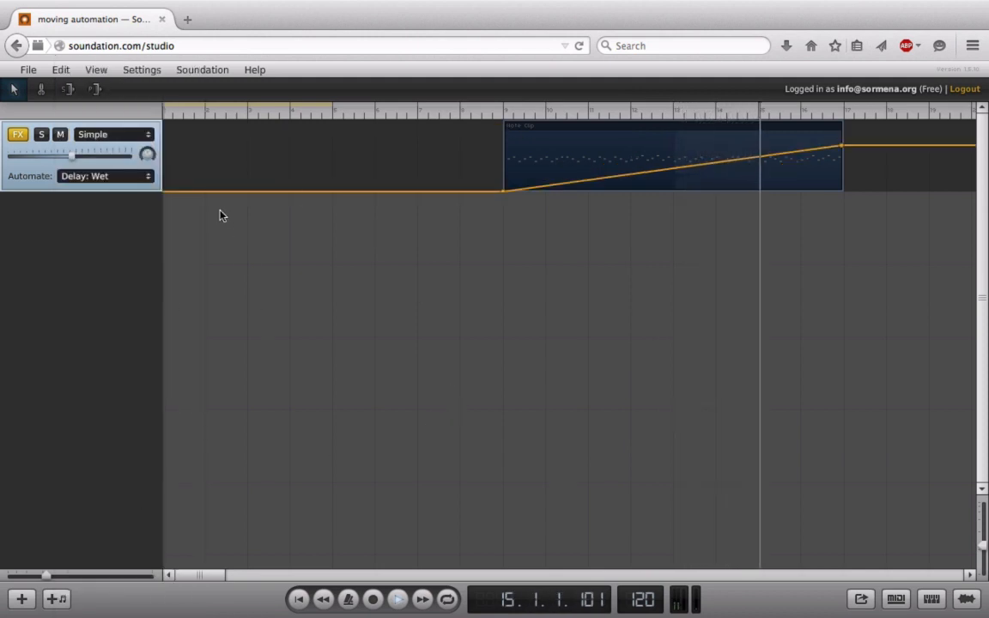
click(102, 176)
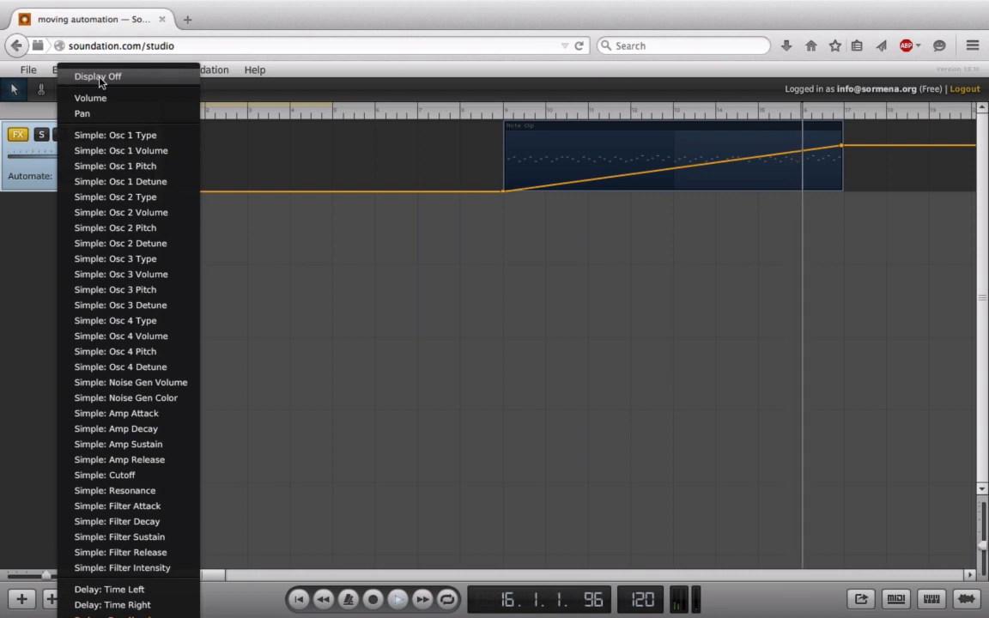
click(89, 75)
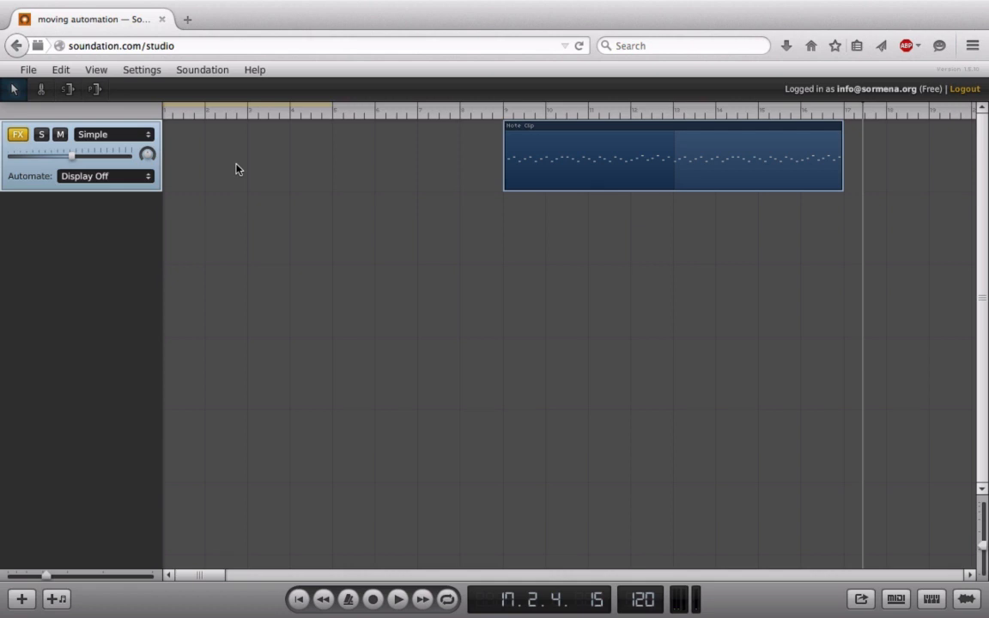
Review the Move/Copy Automation Data options in the studio settings and keep Ask as the default behaviour
click(148, 74)
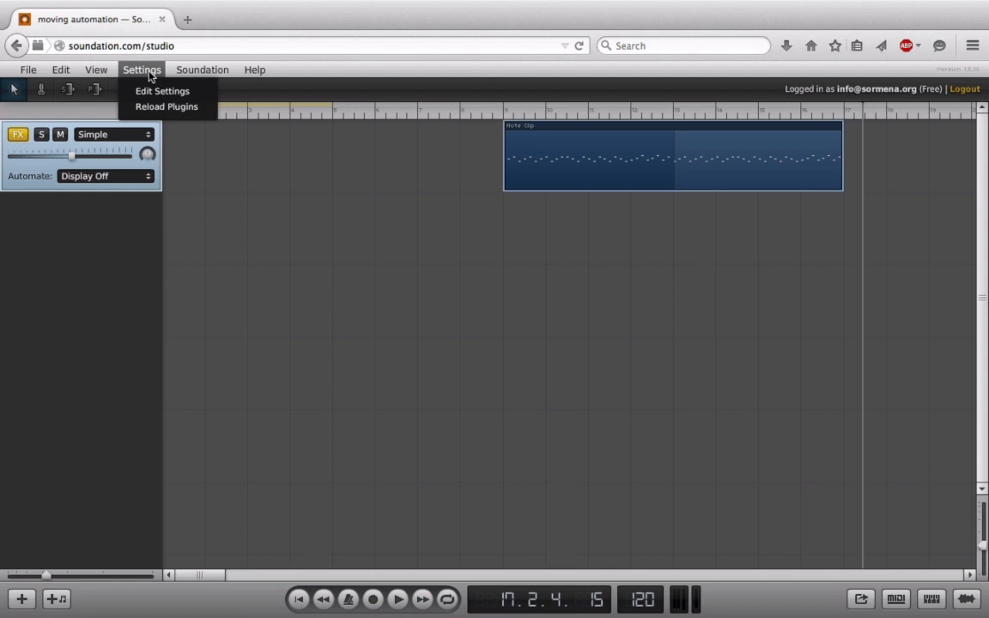
click(143, 91)
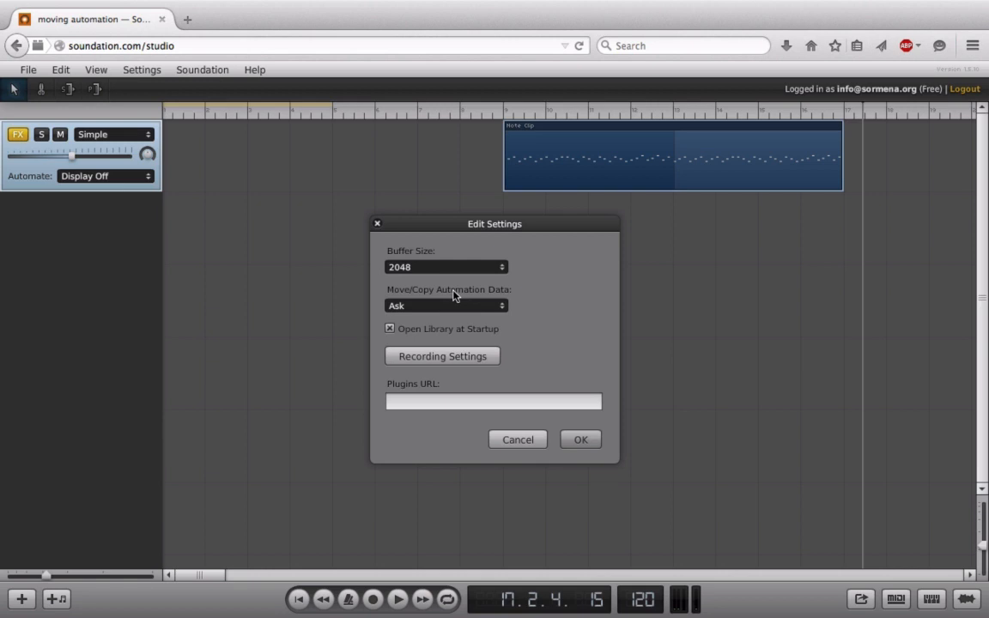
click(436, 306)
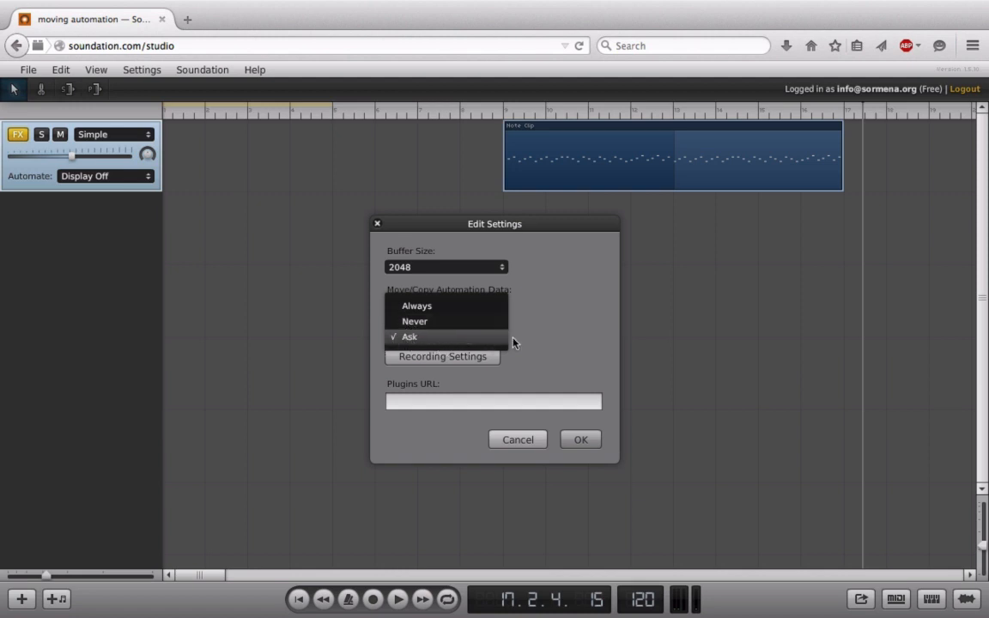
click(550, 337)
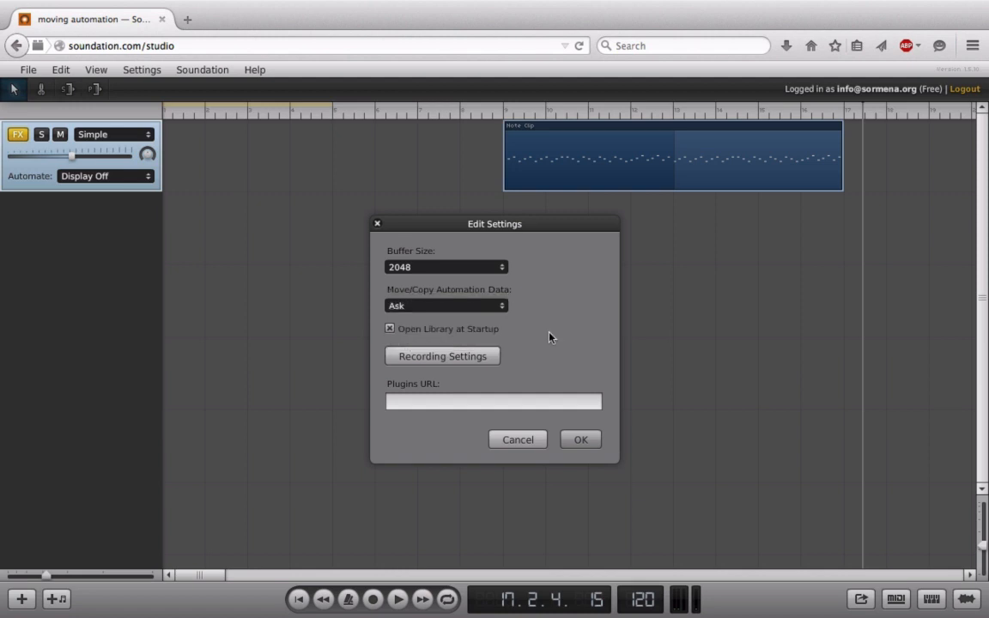
click(587, 441)
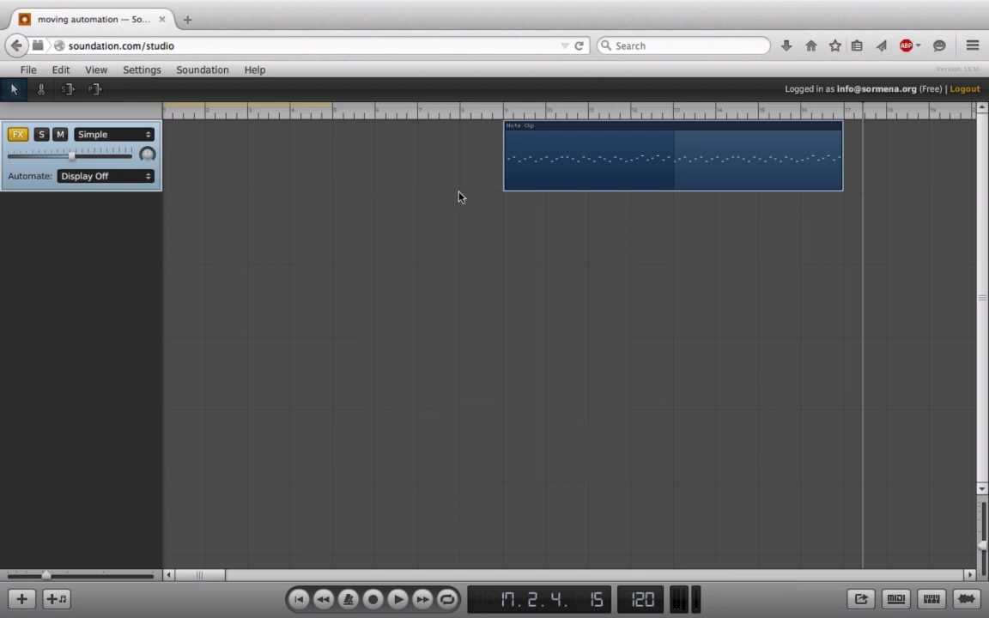